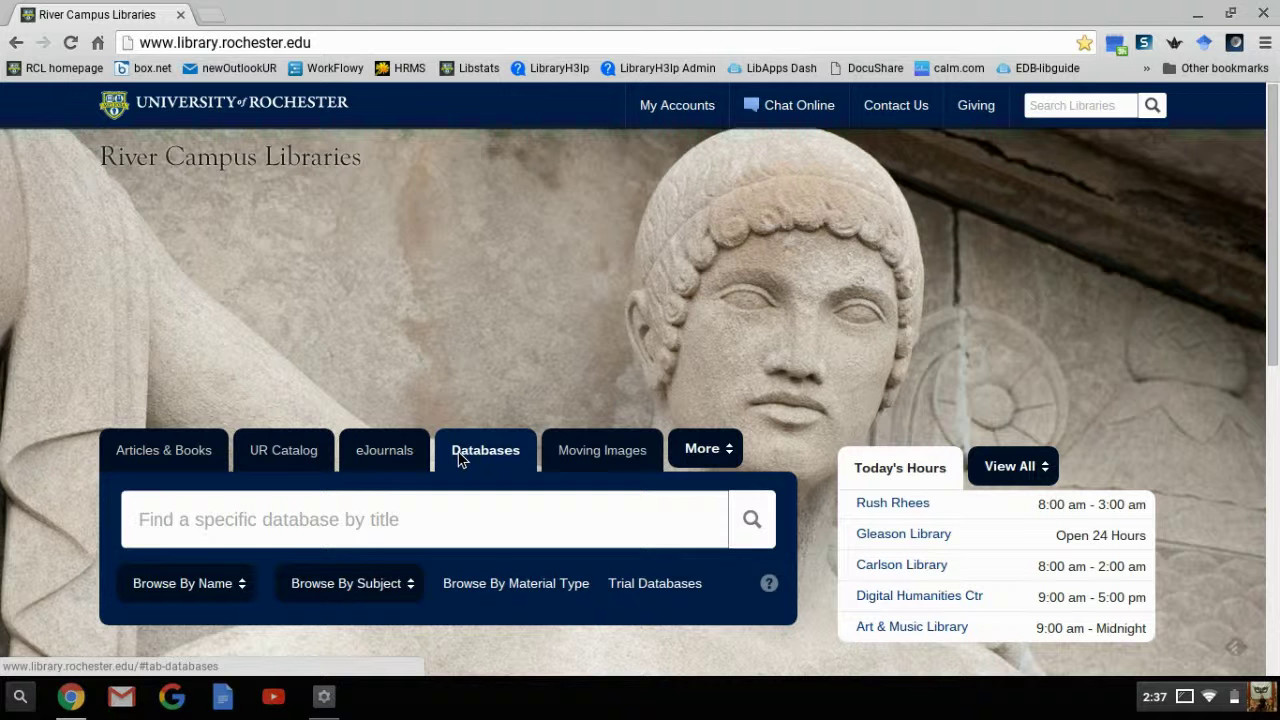
Step: Browse the library databases by the subject Religion and open the ATLA Religion database
left_click(370, 585)
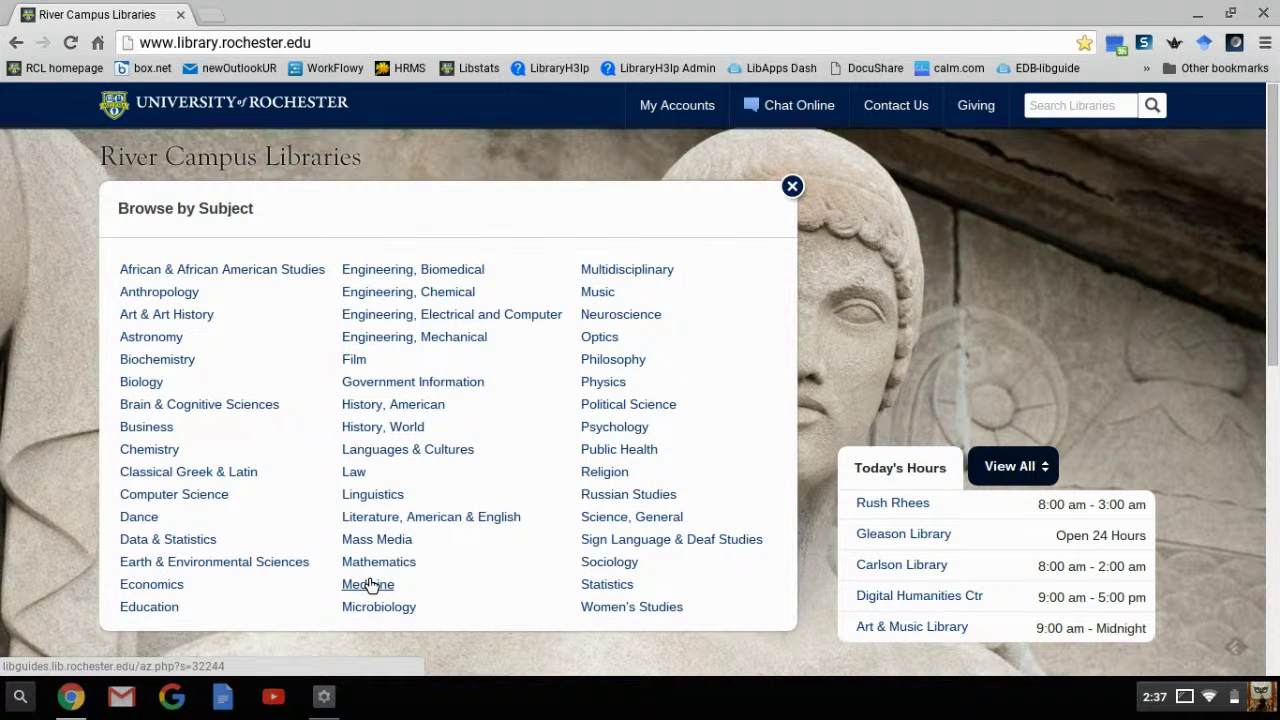
left_click(600, 473)
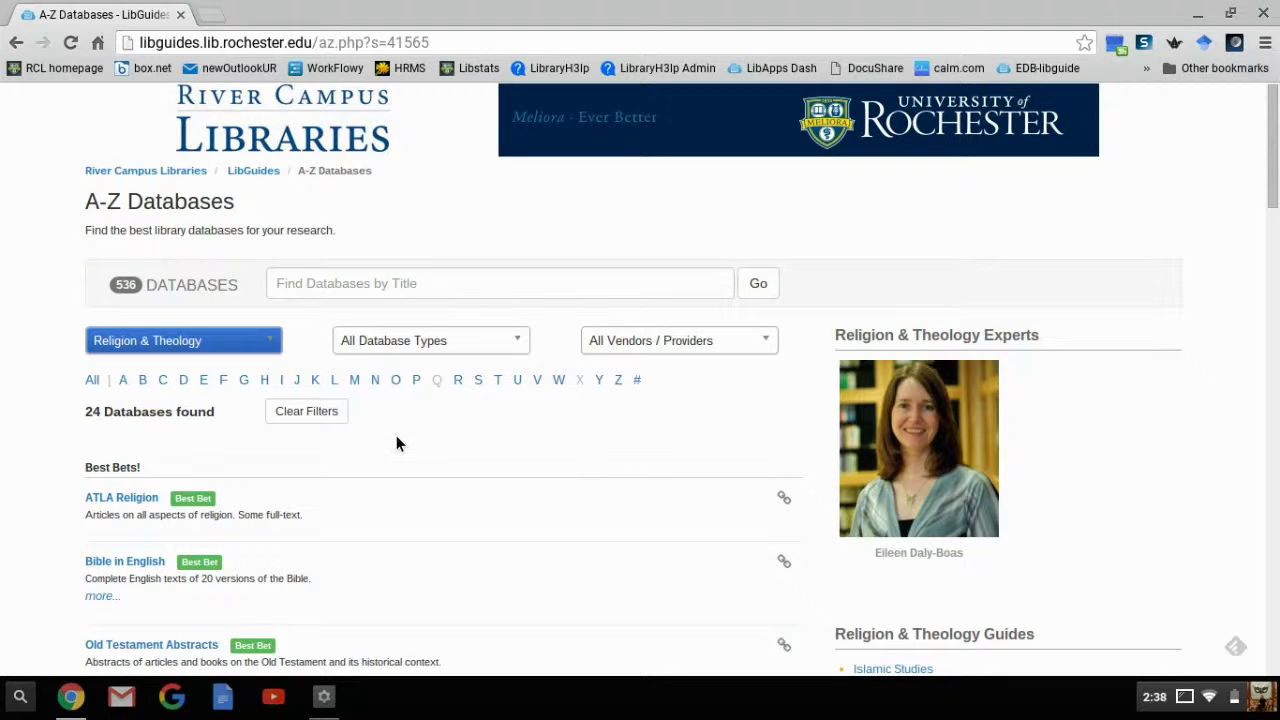
scroll(396, 440, "down", 2)
scroll(396, 440, "down", 1)
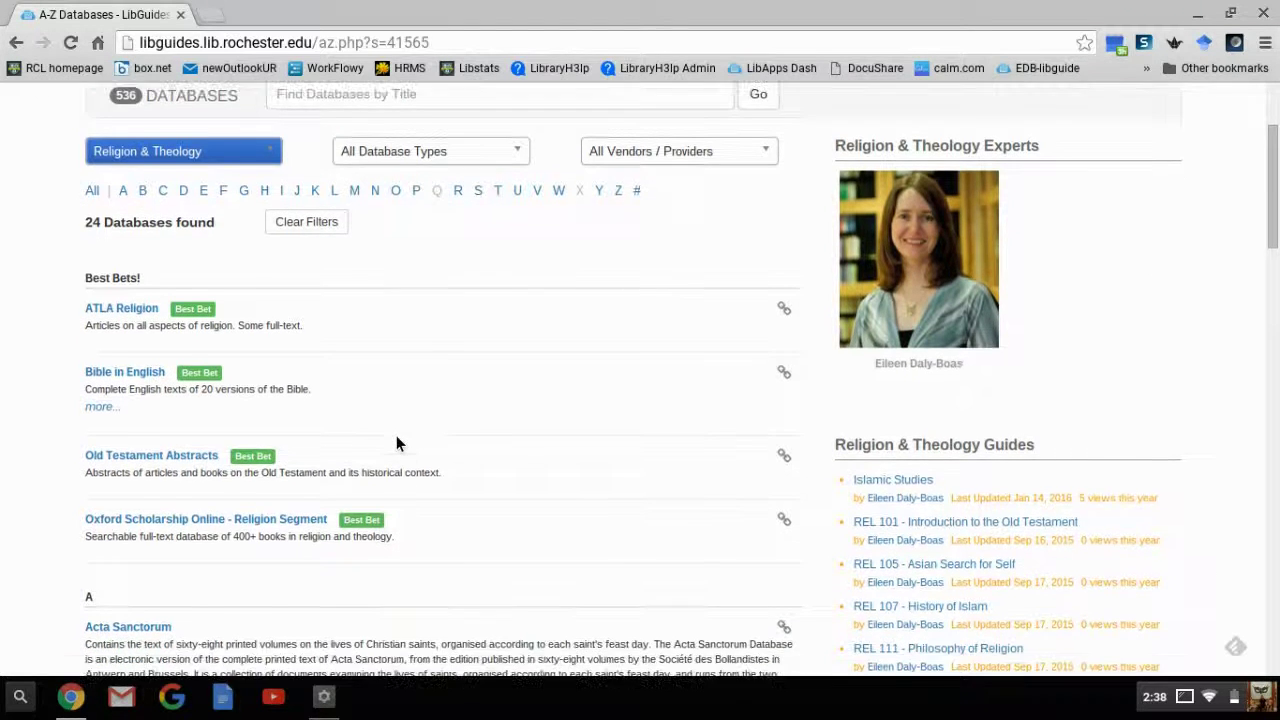
scroll(441, 405, "up", 2)
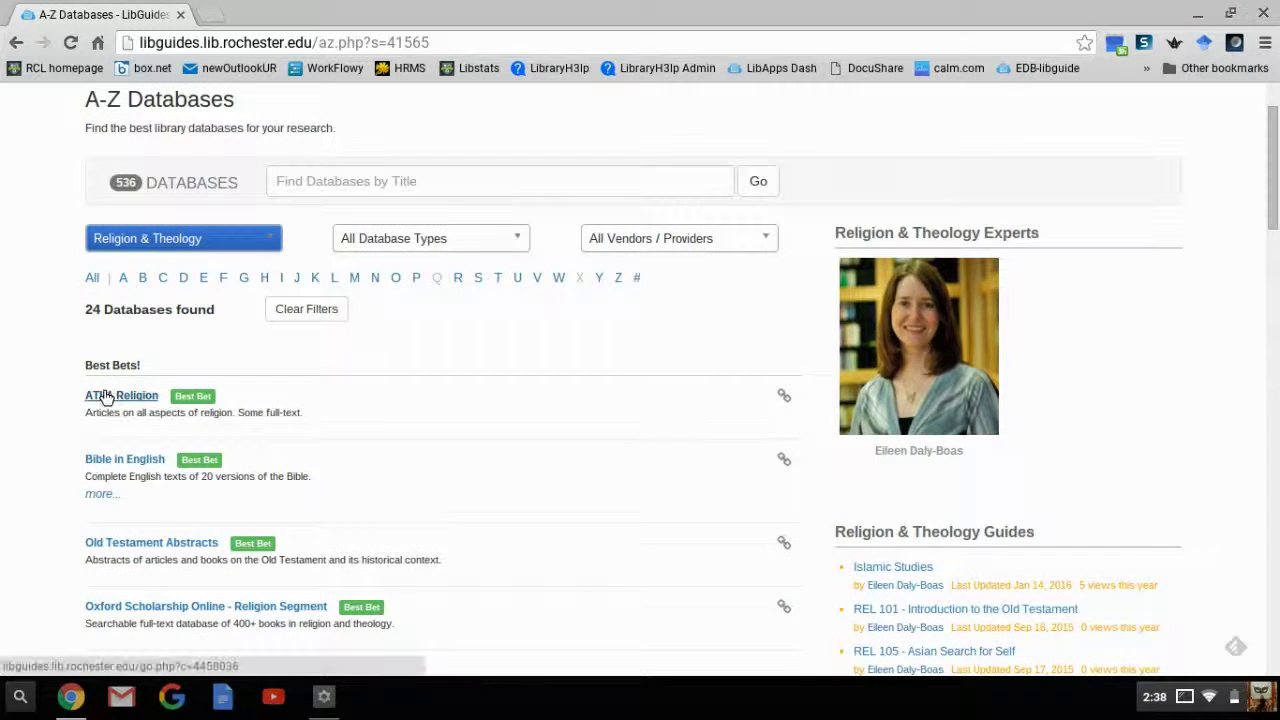
left_click(104, 396)
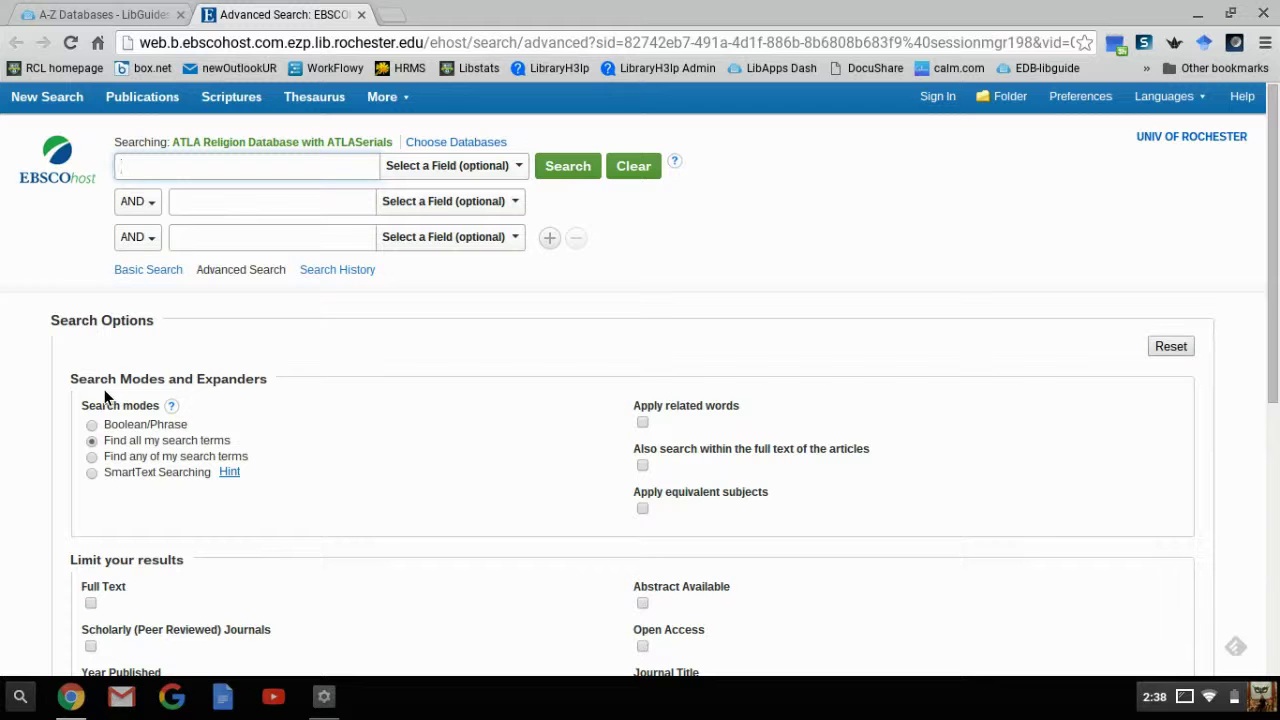
Step: Search the database for "good samaritan" and limit the results to Scholarly (Peer Reviewed) Journals
type("good samaritan")
left_click(566, 170)
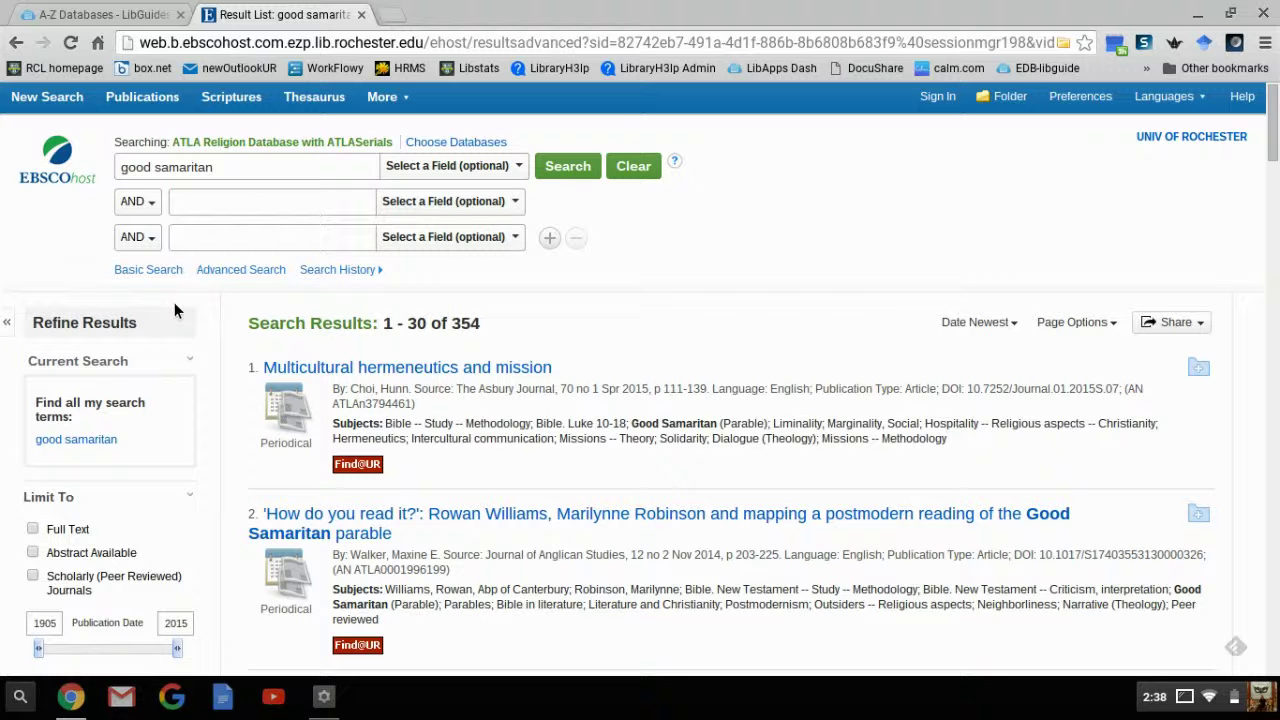
scroll(174, 303, "down", 2)
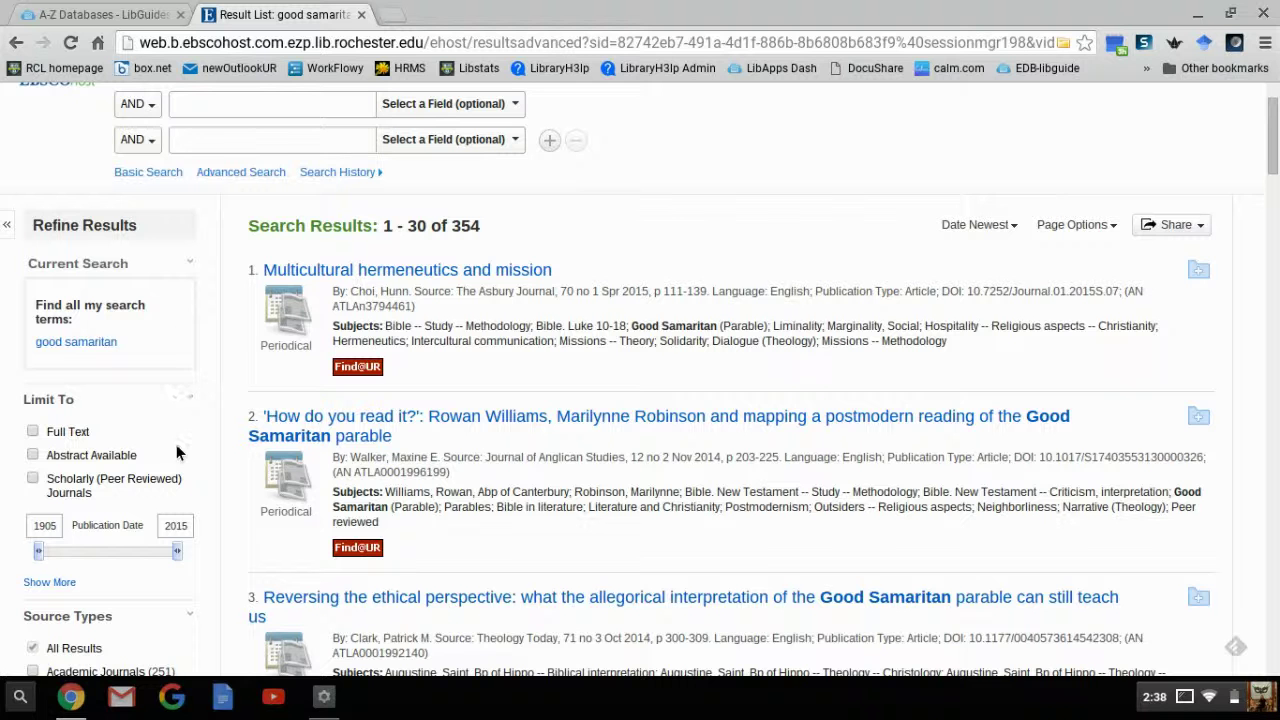
left_click(33, 482)
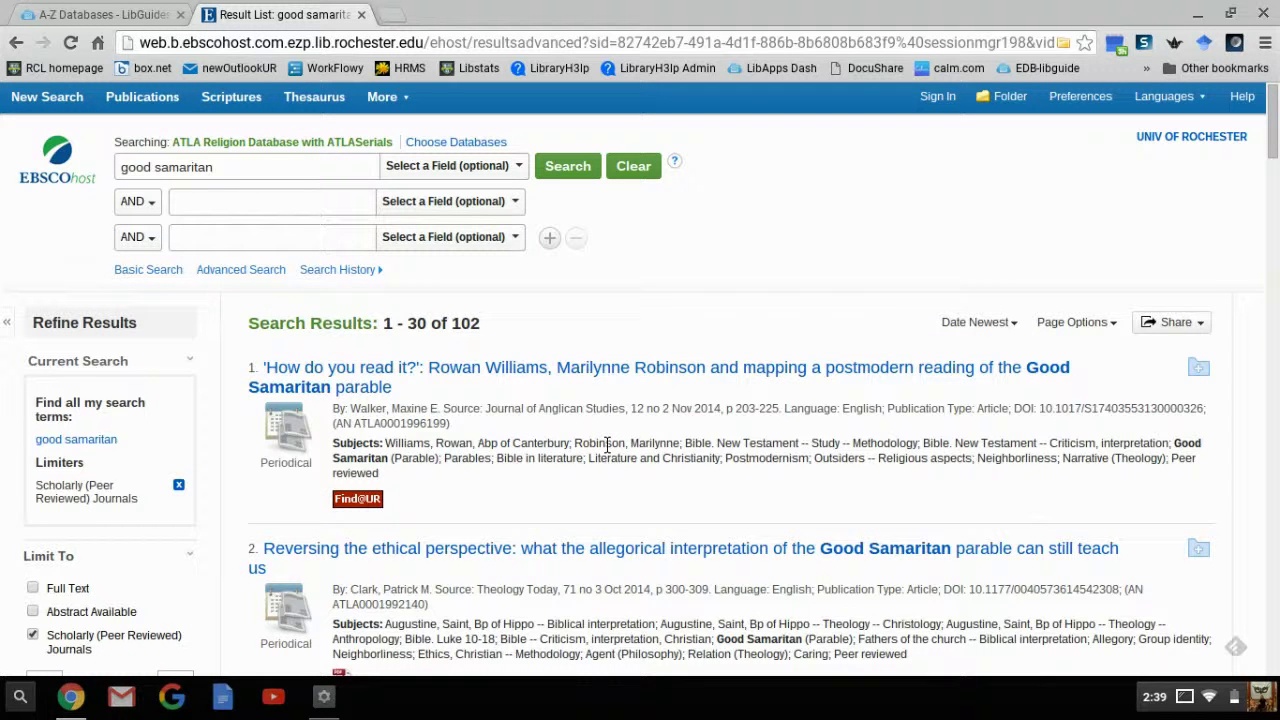
Step: Restrict the "good samaritan" search to the SU Subjects field and run it again
scroll(607, 444, "down", 1)
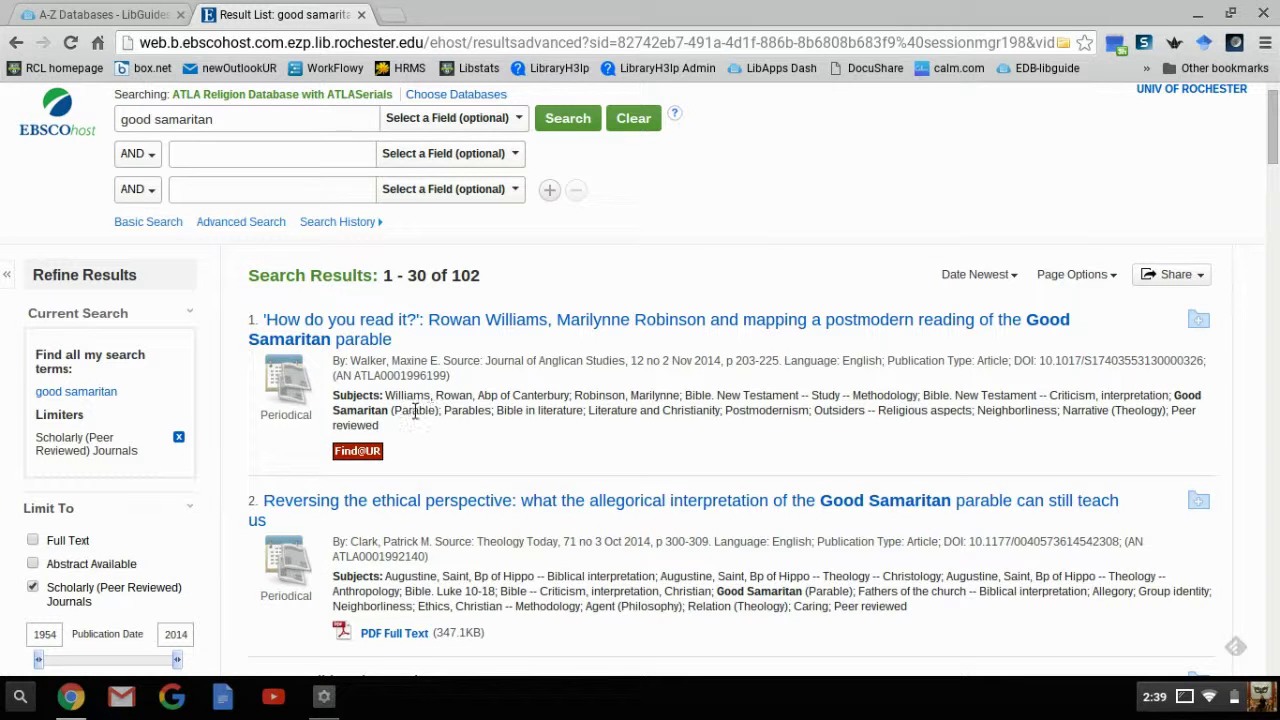
left_click(478, 133)
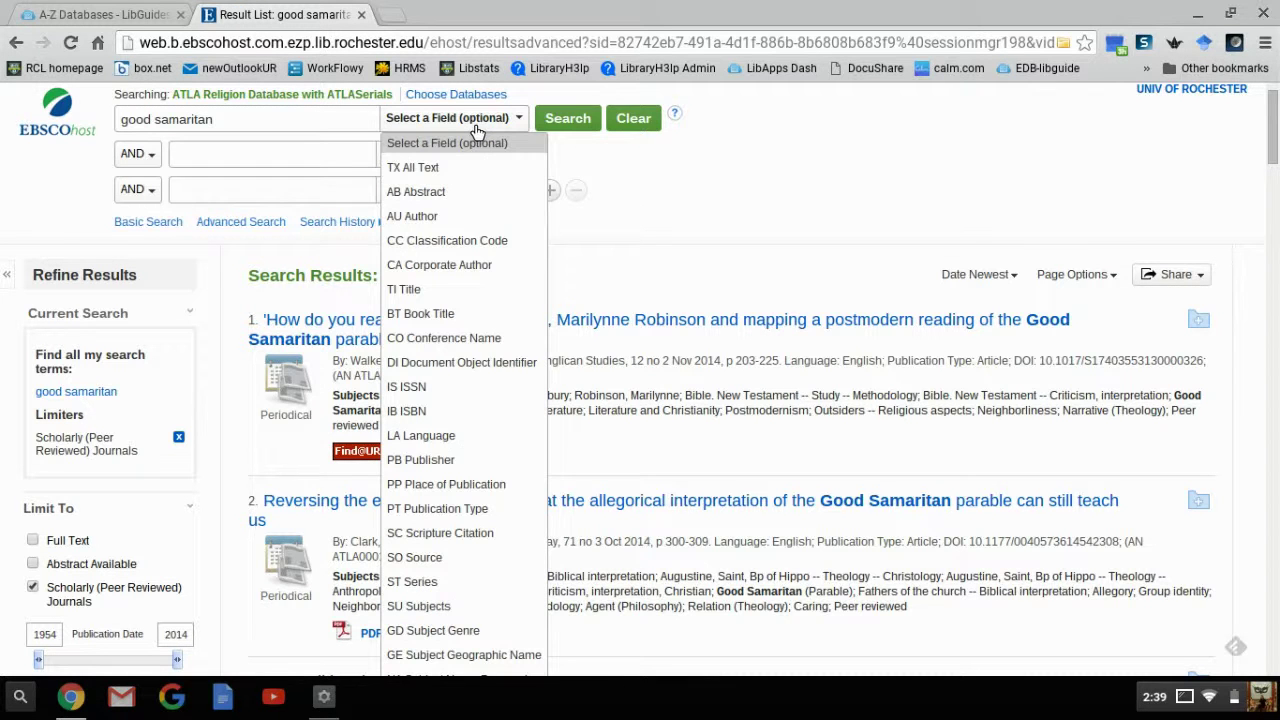
left_click(407, 607)
left_click(577, 116)
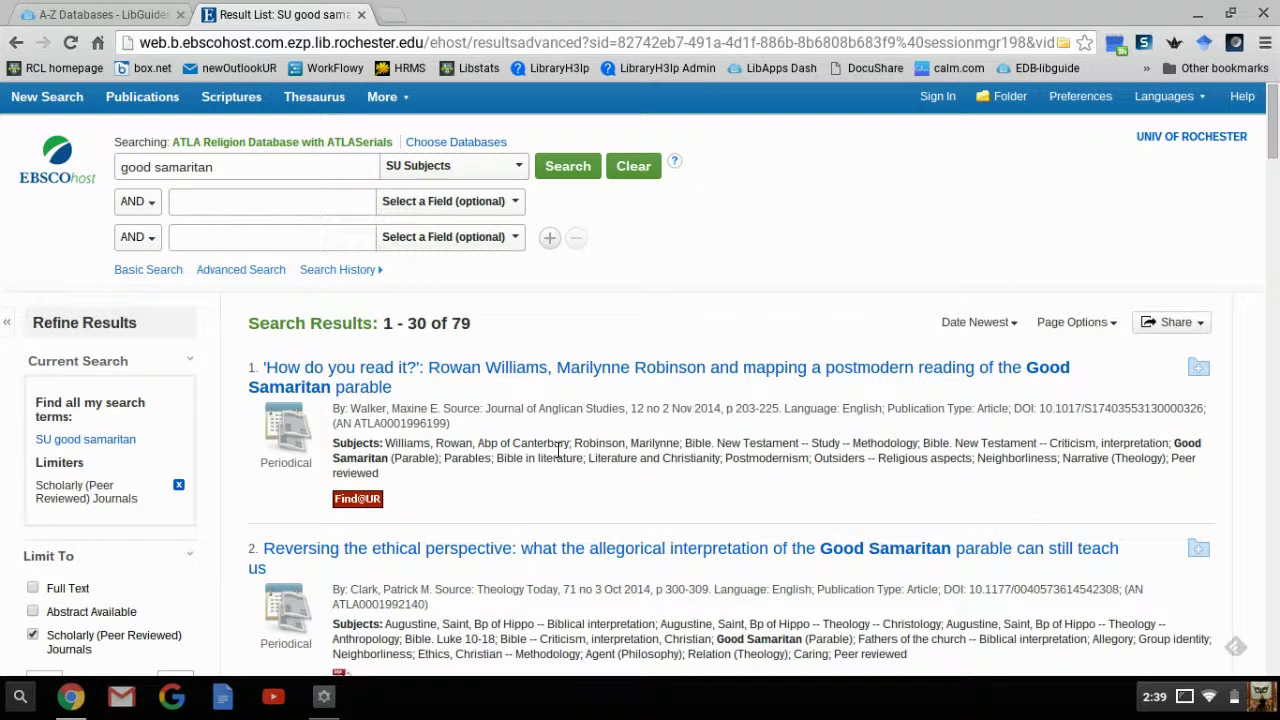
Step: Look up the article "Unconditional commitment" through Find@UR and open its interlibrary loan request form
scroll(490, 433, "down", 3)
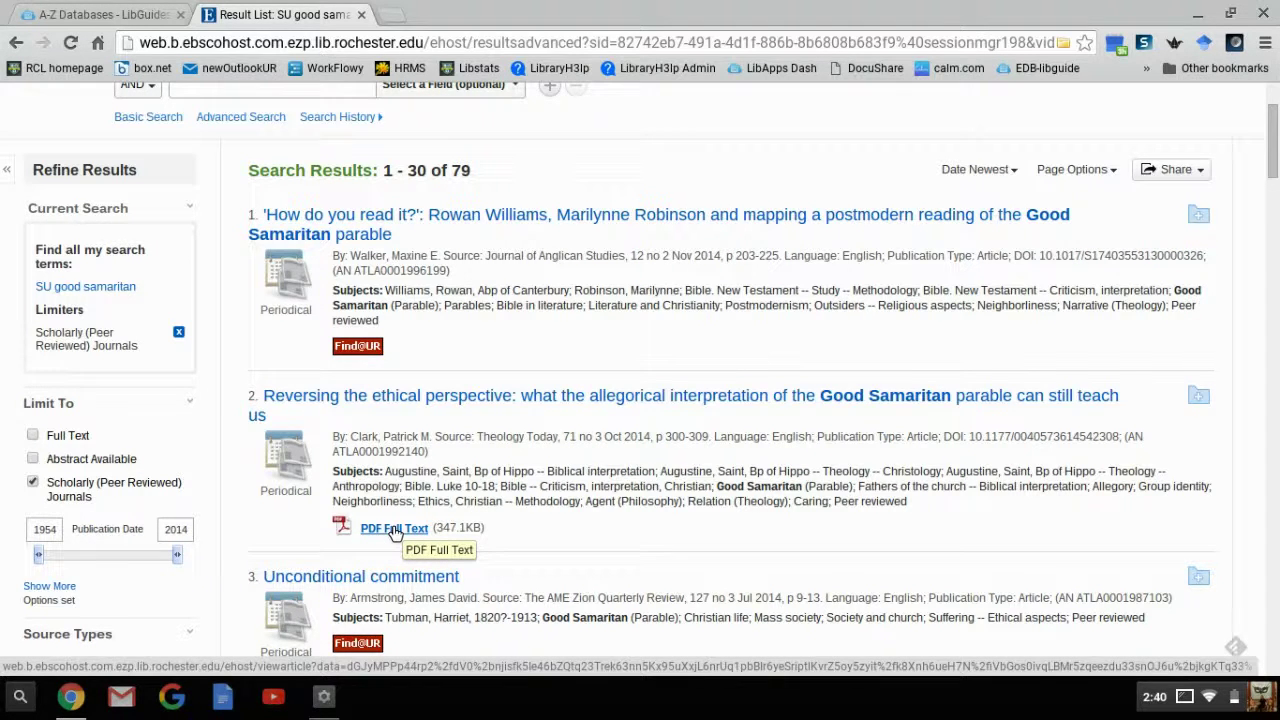
scroll(419, 600, "down", 1)
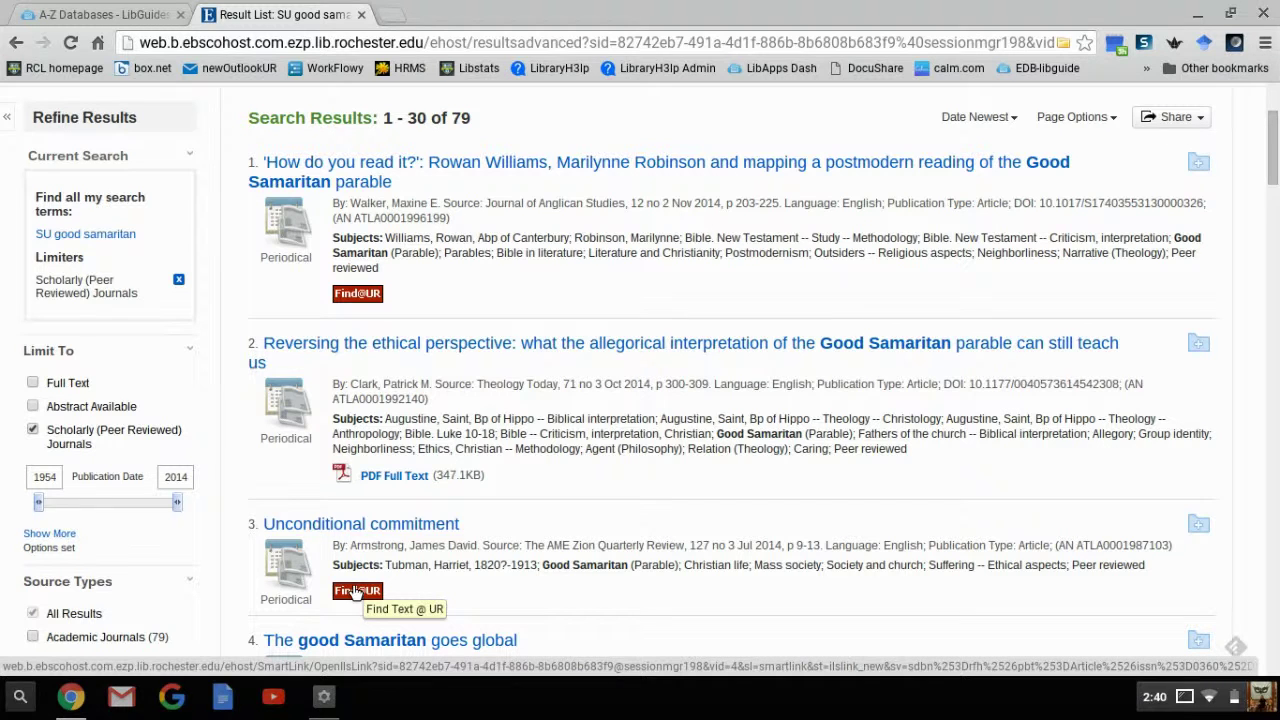
left_click(356, 592)
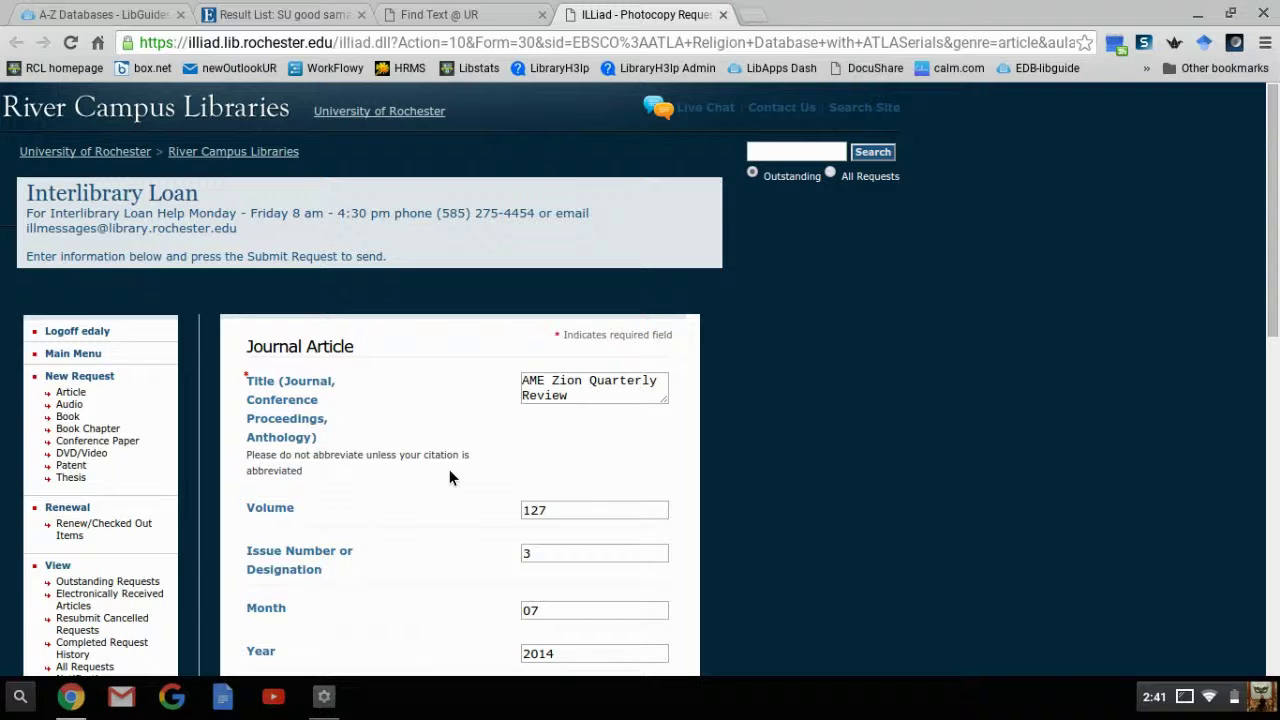
Step: Enter 1/31/2016 as the wanted-by date in the interlibrary loan request, and cancel the form to return to the main menu
scroll(449, 477, "down", 4)
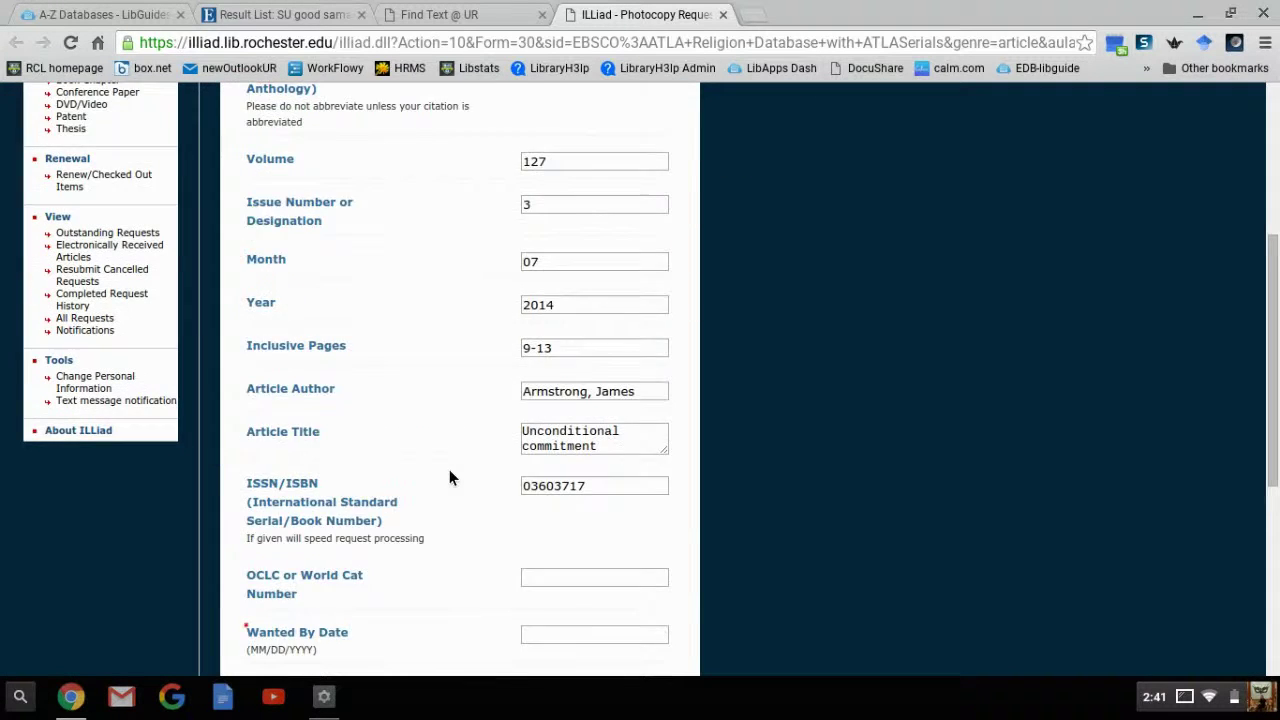
left_click(583, 530)
type("1/3")
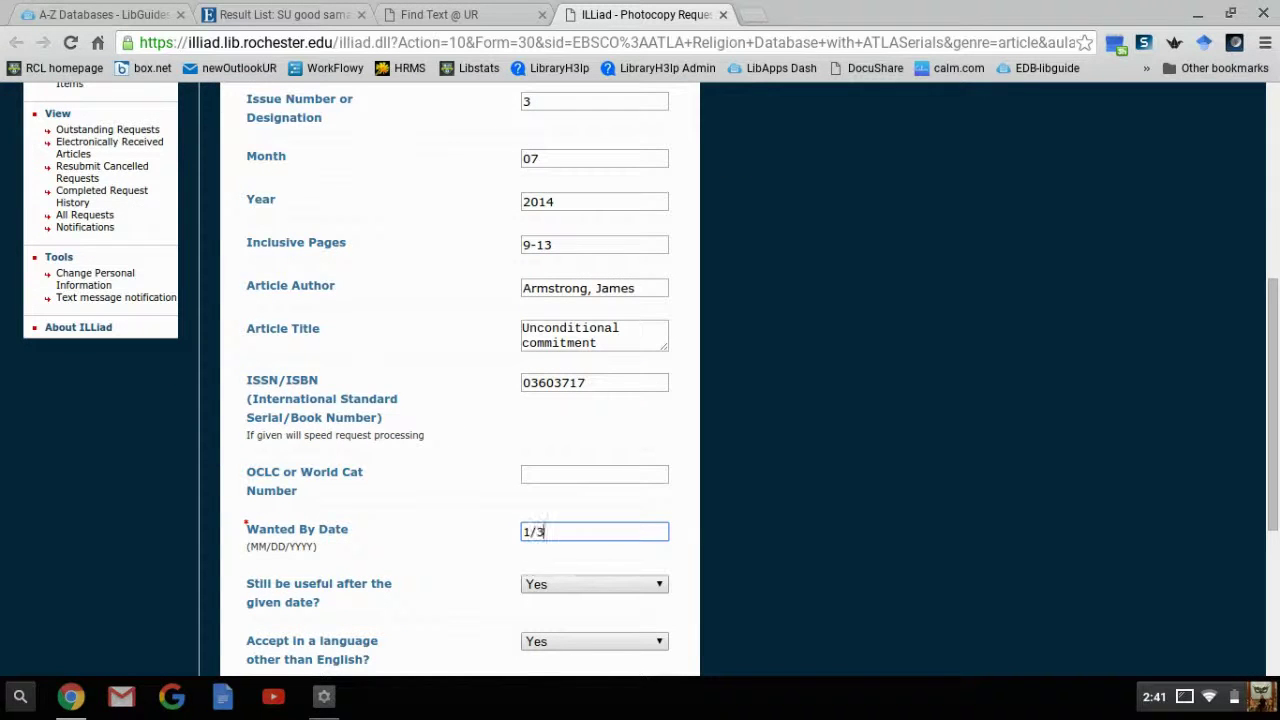
type("1/2016")
key("BackSpace")
type("16")
scroll(460, 400, "down", 3)
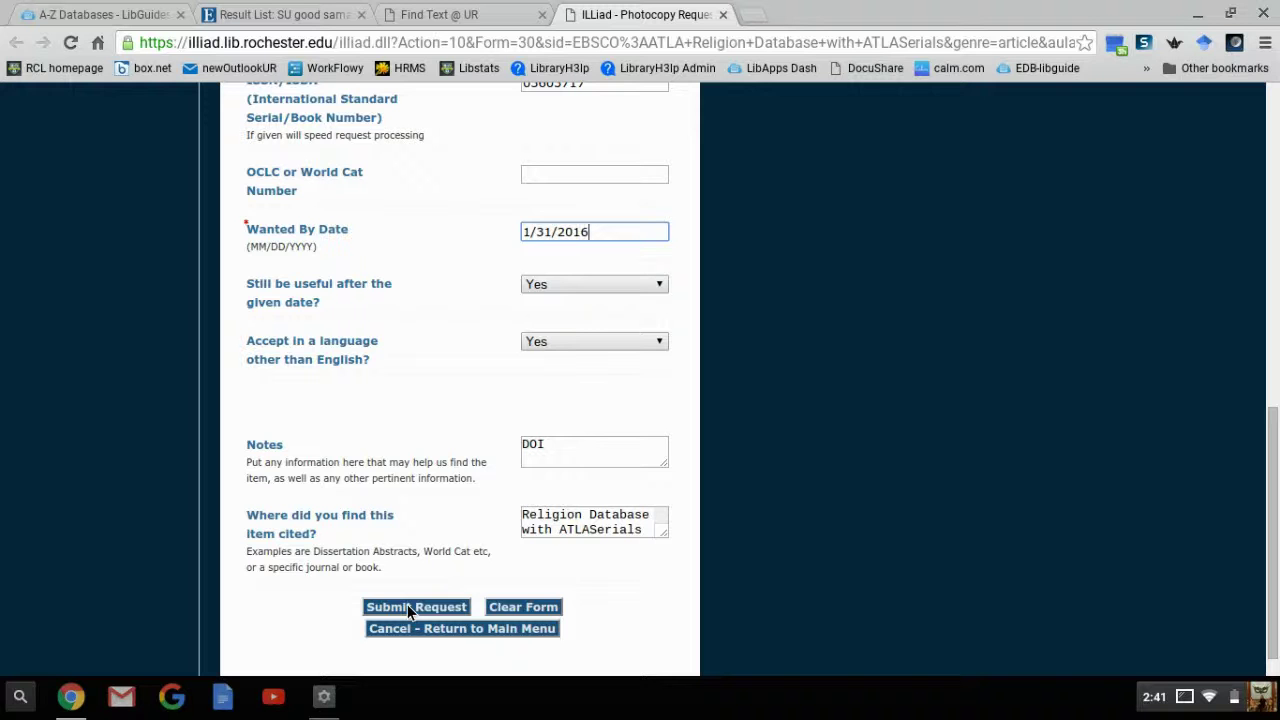
left_click(411, 628)
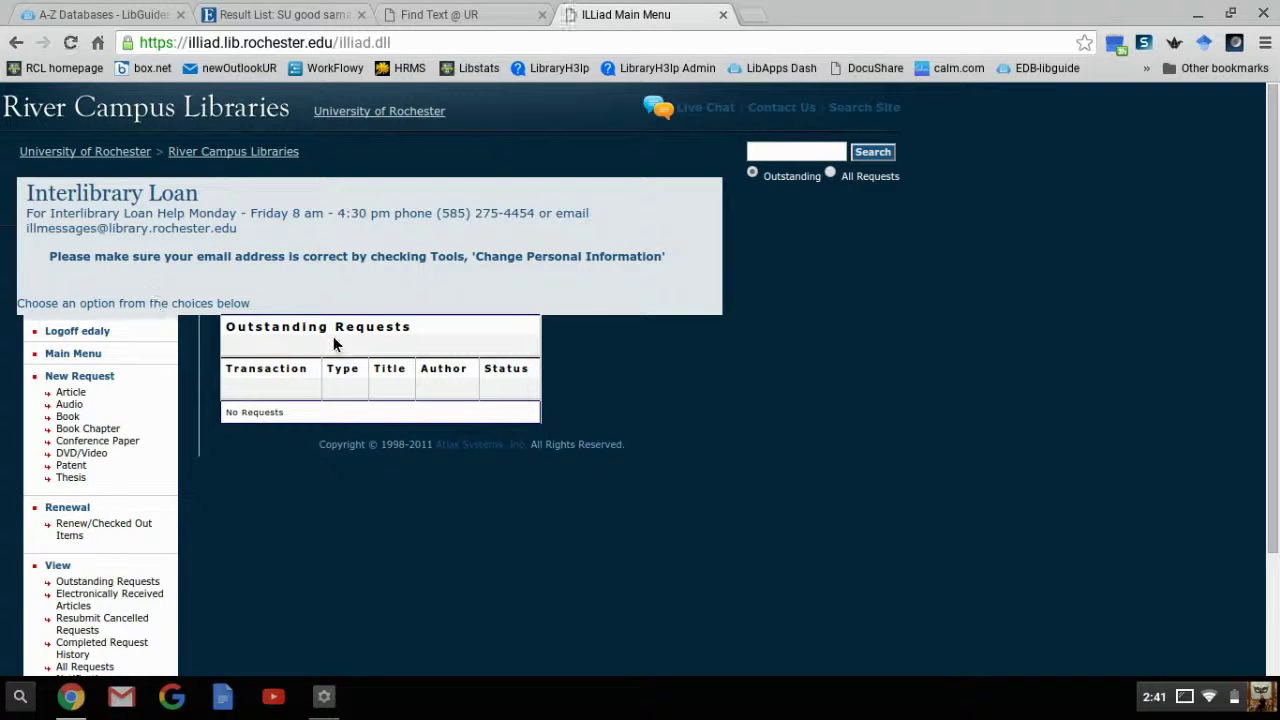
Step: View the list of electronically received articles in the interlibrary loan account
left_click(109, 600)
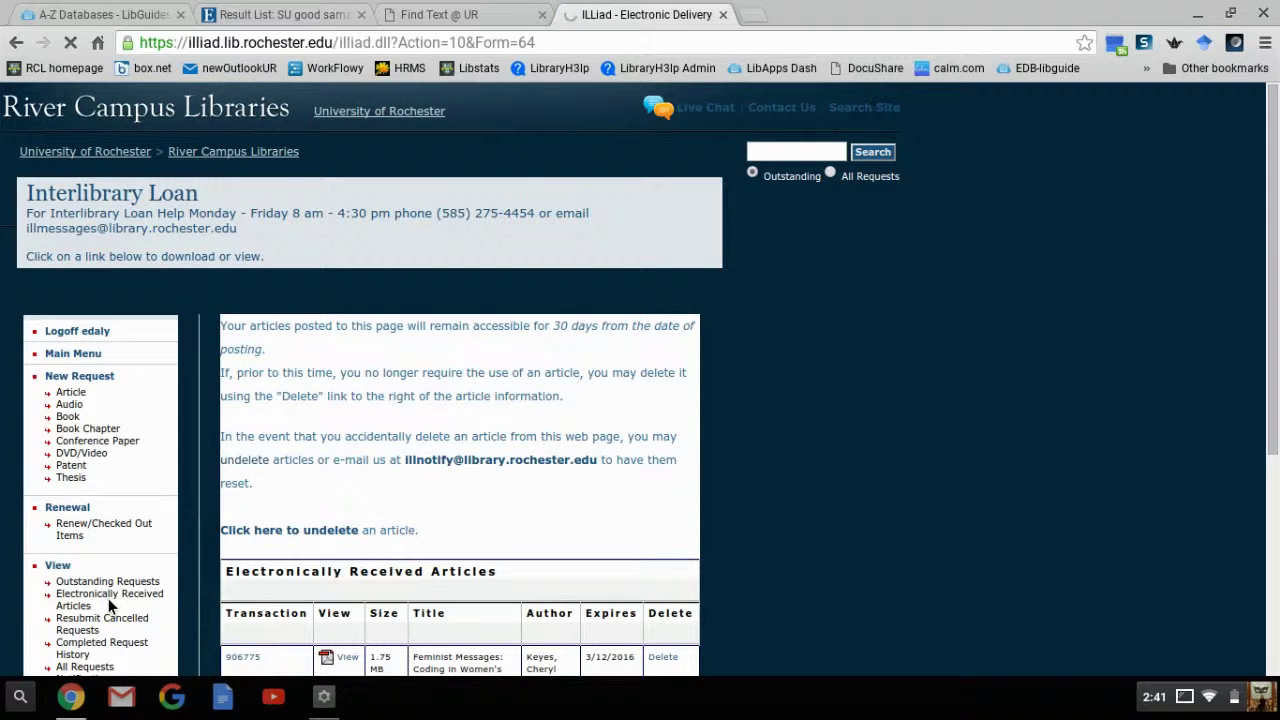
scroll(497, 515, "down", 3)
scroll(497, 518, "down", 1)
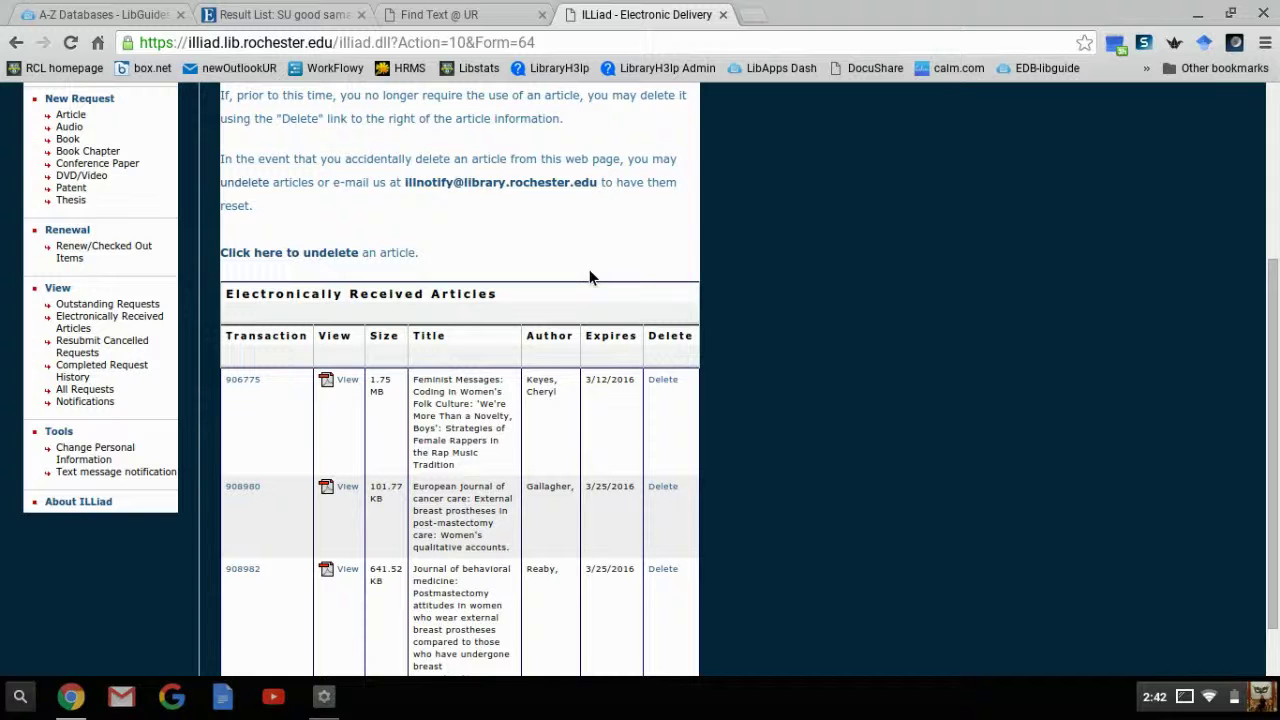
Step: Return to the database results and search for "luke 10" in the SC Scripture Citation field
left_click(302, 12)
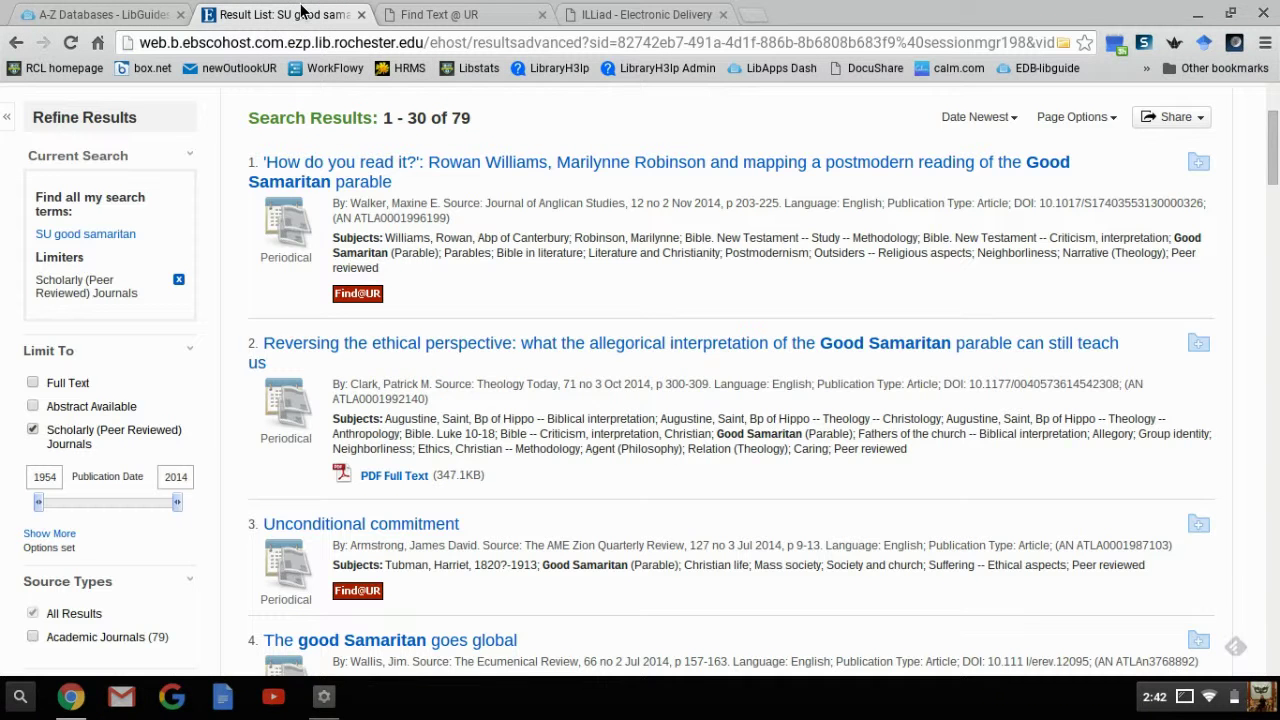
scroll(457, 219, "up", 2)
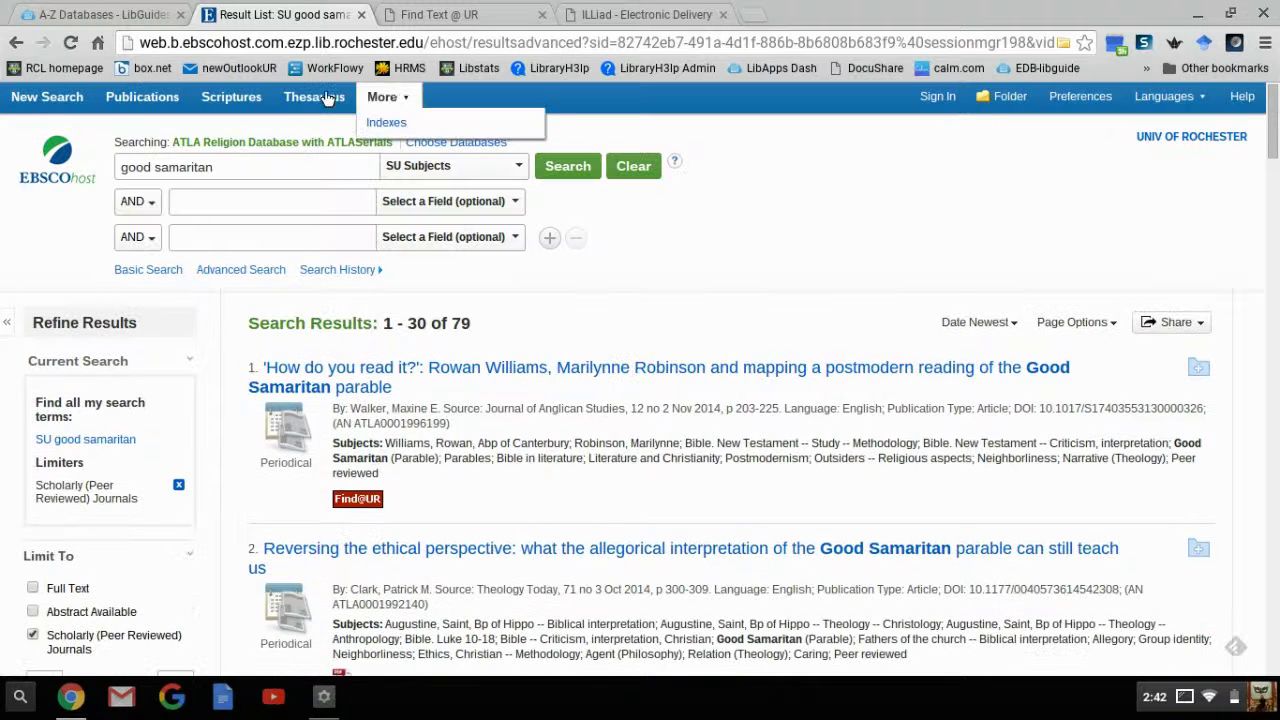
triple_click(274, 166)
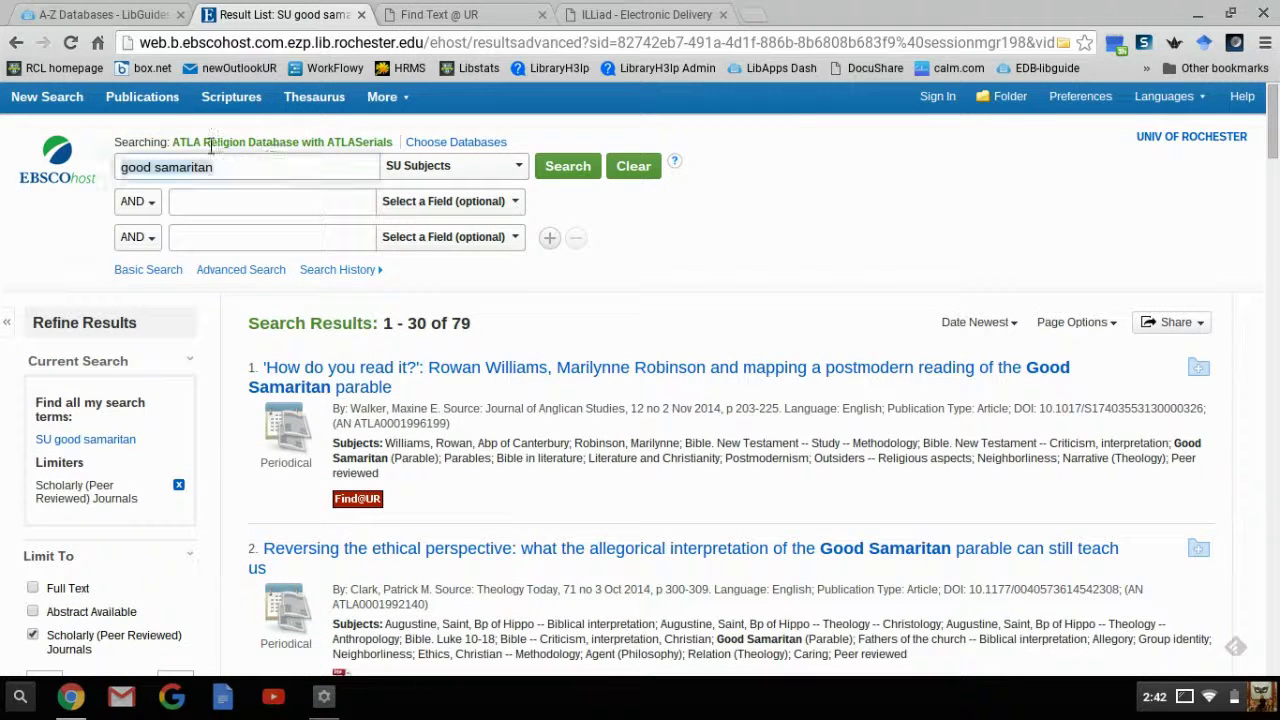
type("luke 10")
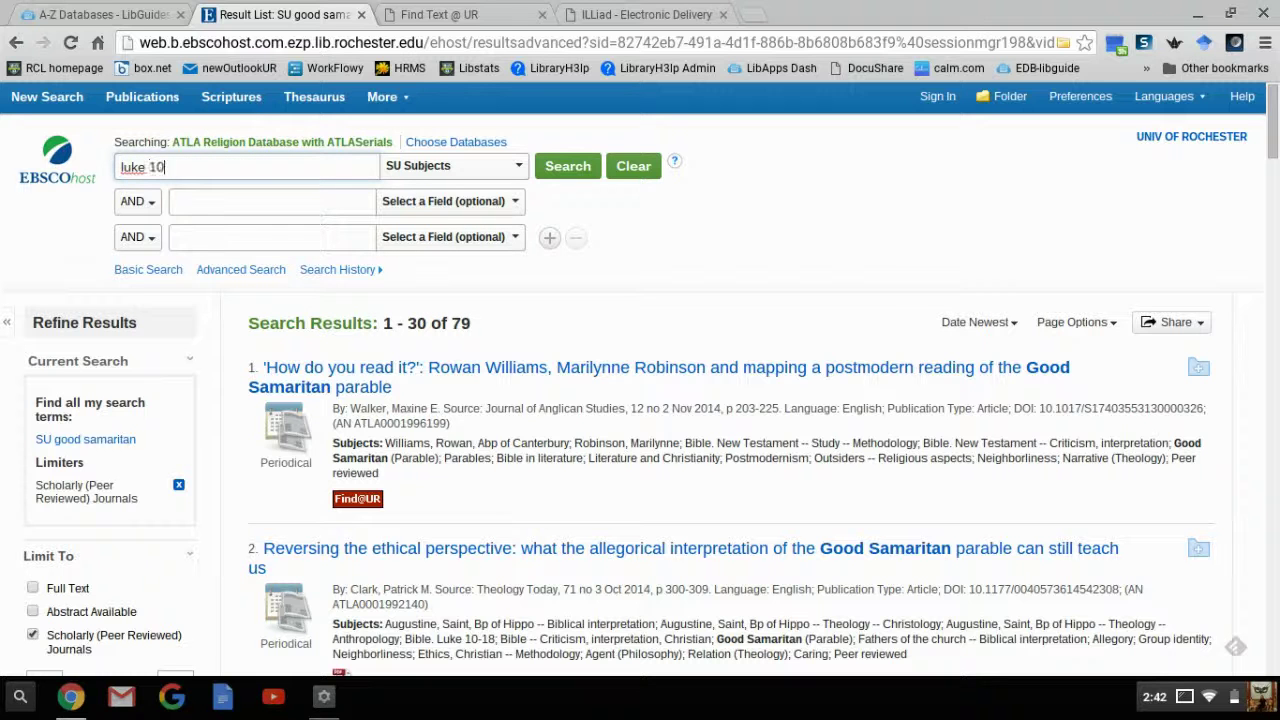
left_click(418, 170)
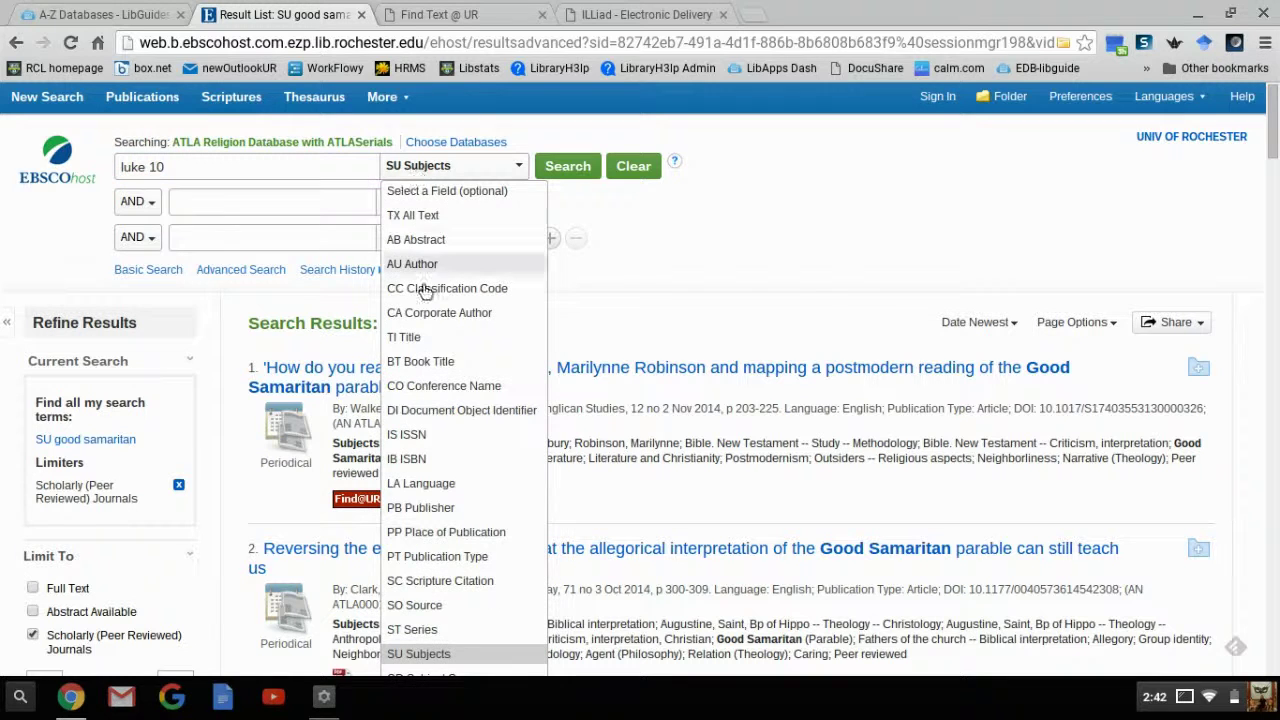
left_click(416, 583)
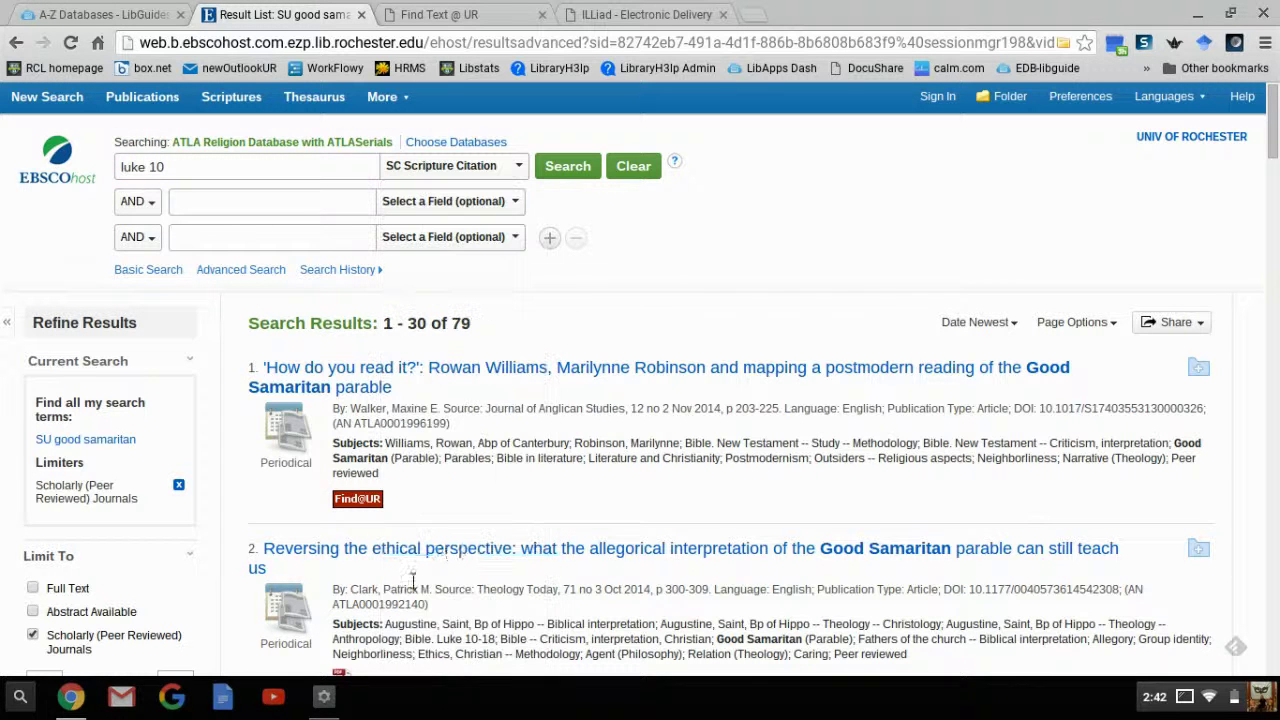
left_click(578, 167)
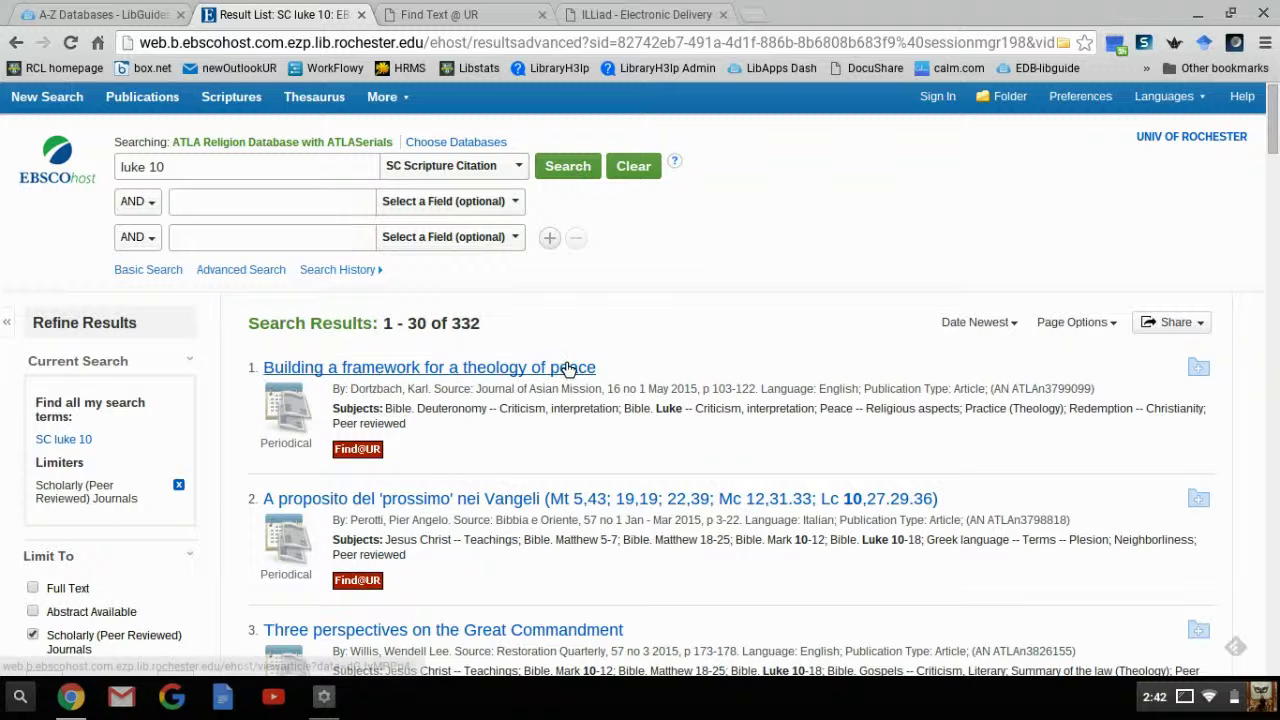
Step: Limit the "luke 10" results to articles in English
scroll(566, 368, "down", 3)
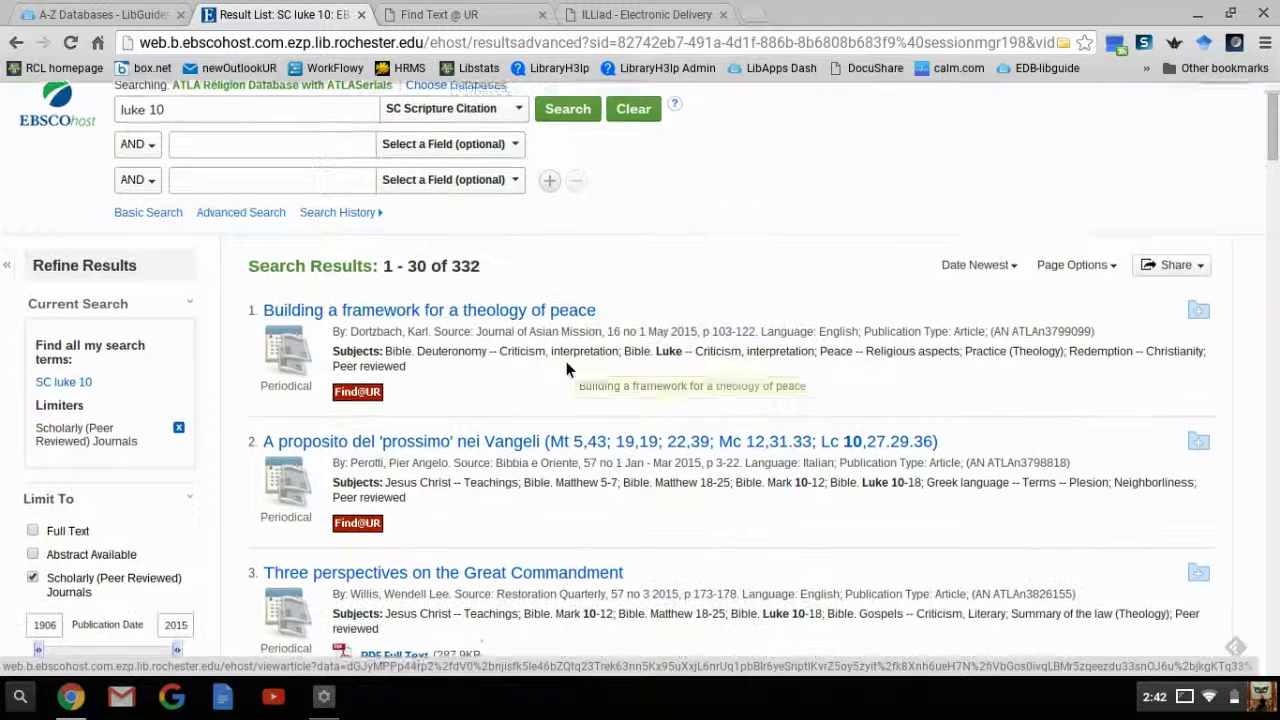
scroll(566, 368, "down", 1)
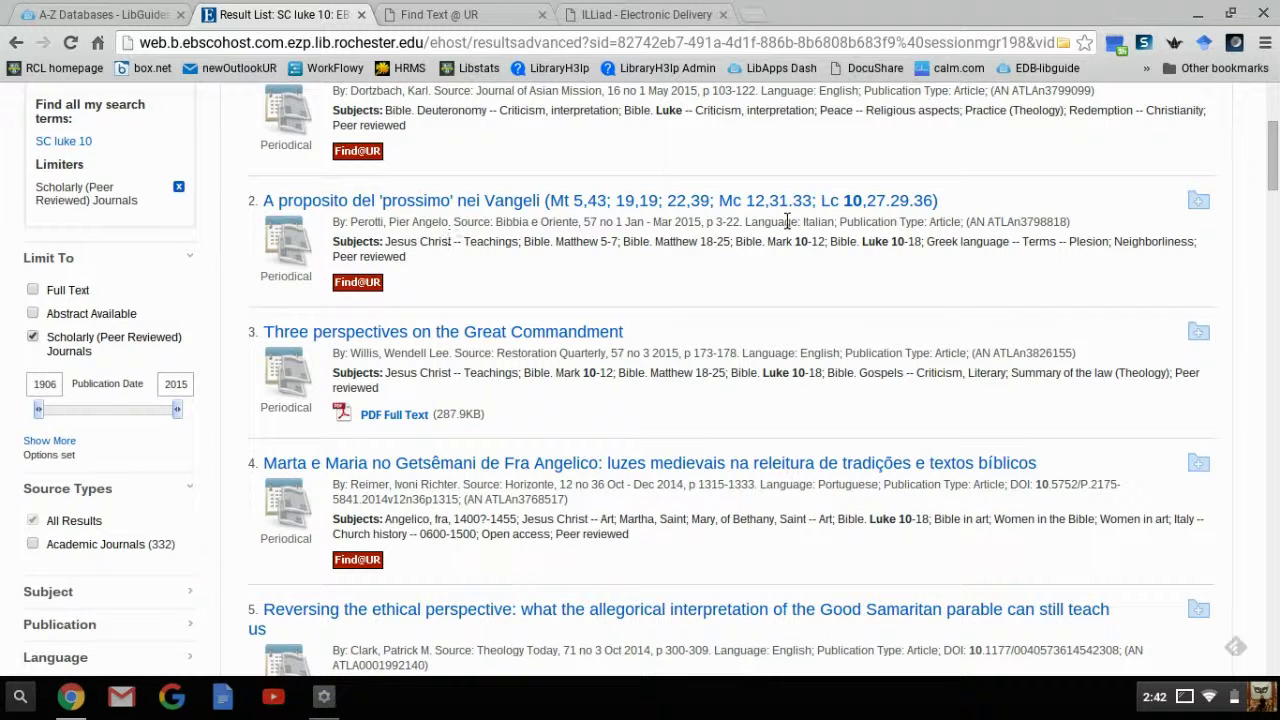
scroll(221, 313, "down", 1)
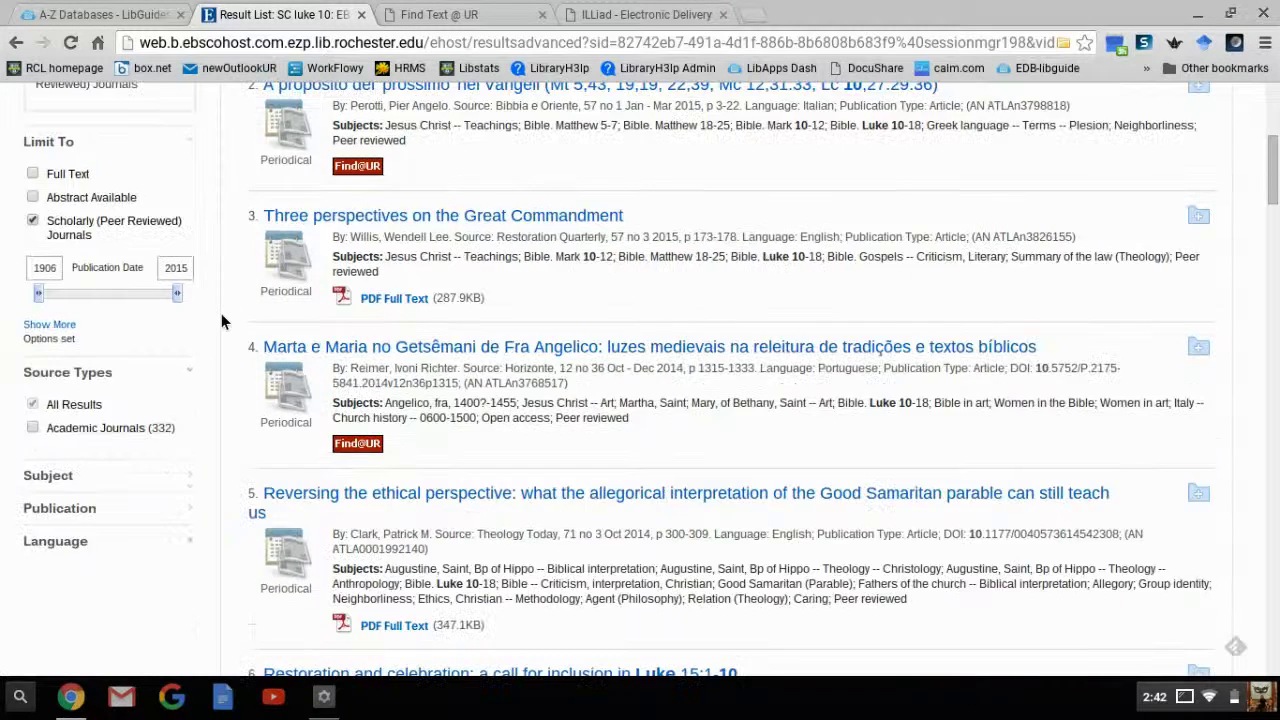
left_click(77, 546)
left_click(33, 570)
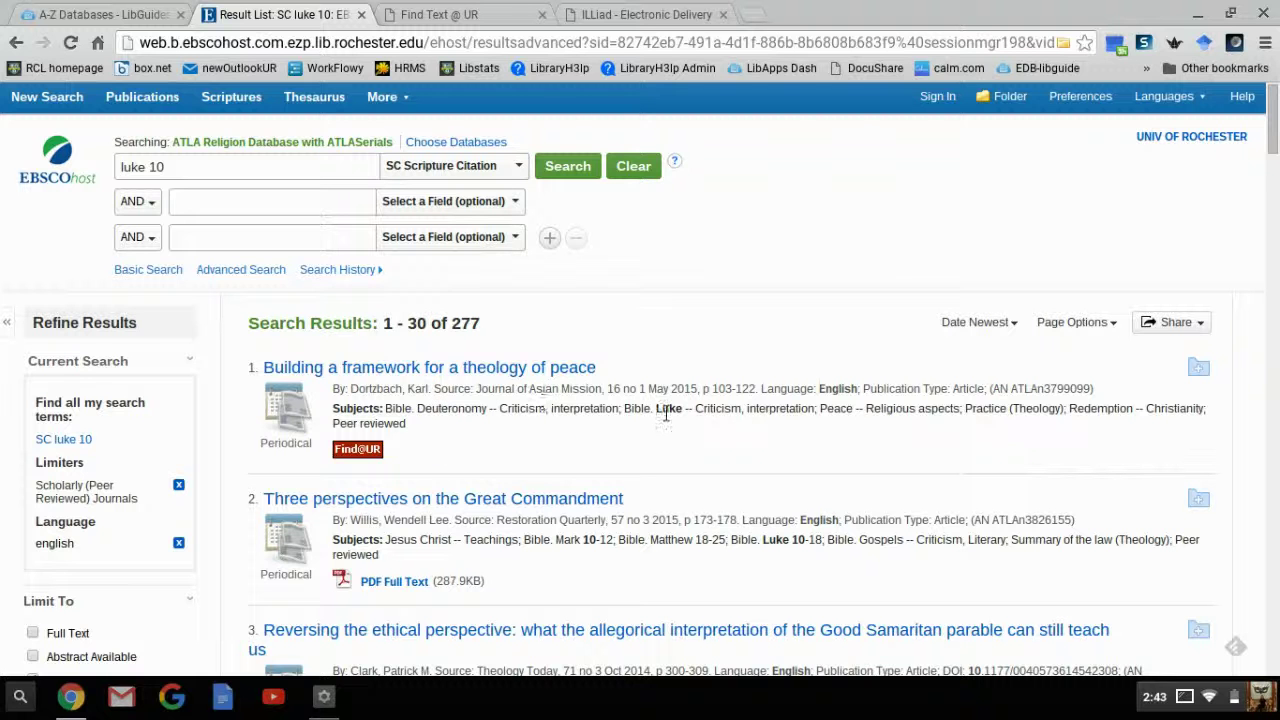
scroll(566, 478, "down", 1)
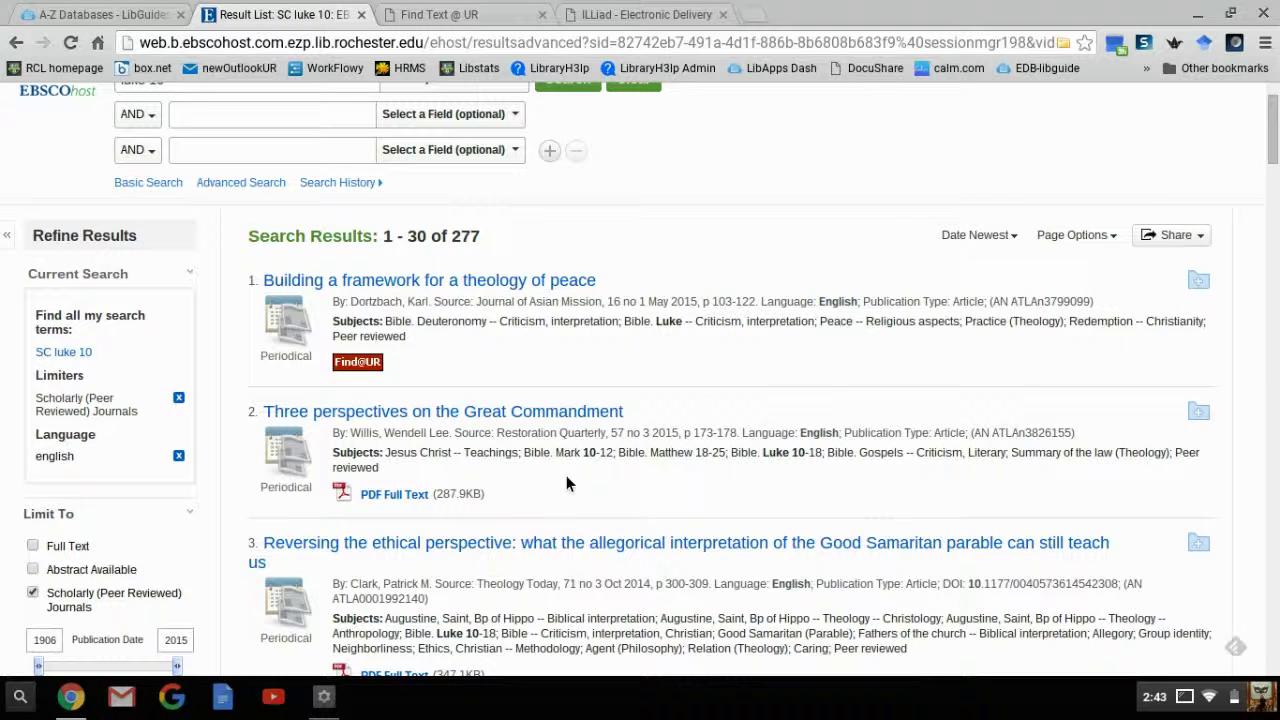
left_click(1188, 697)
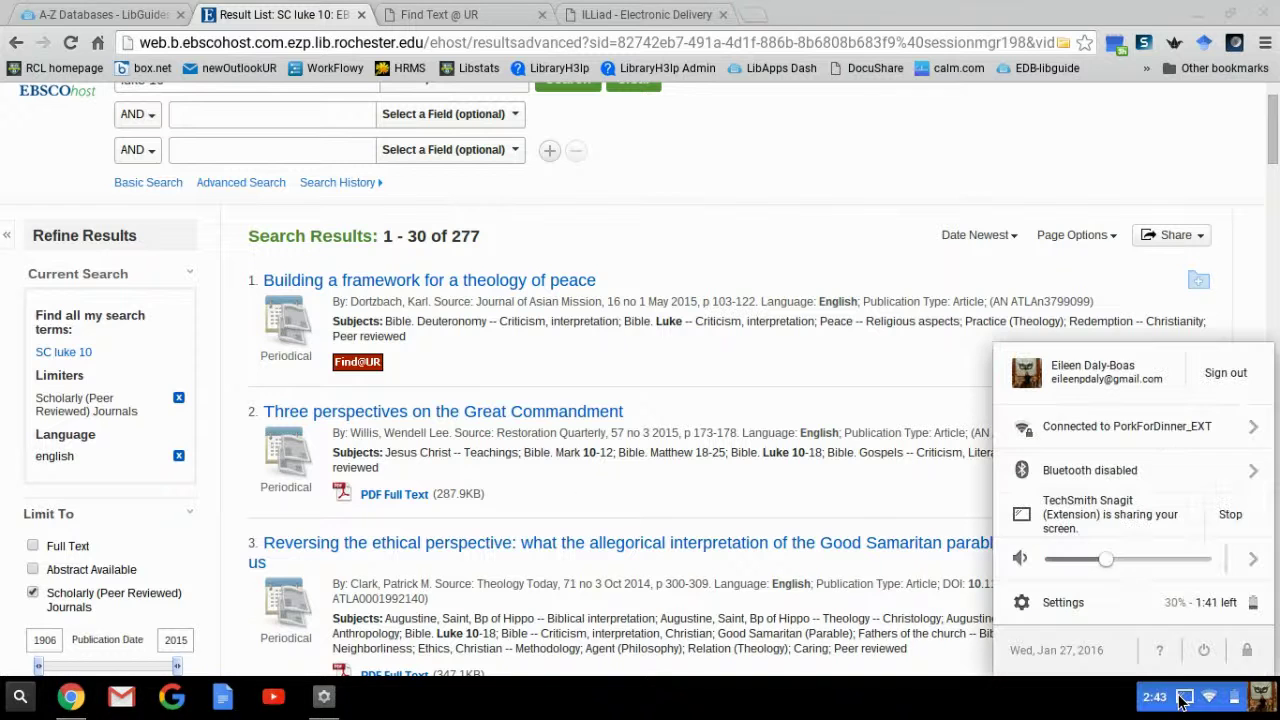